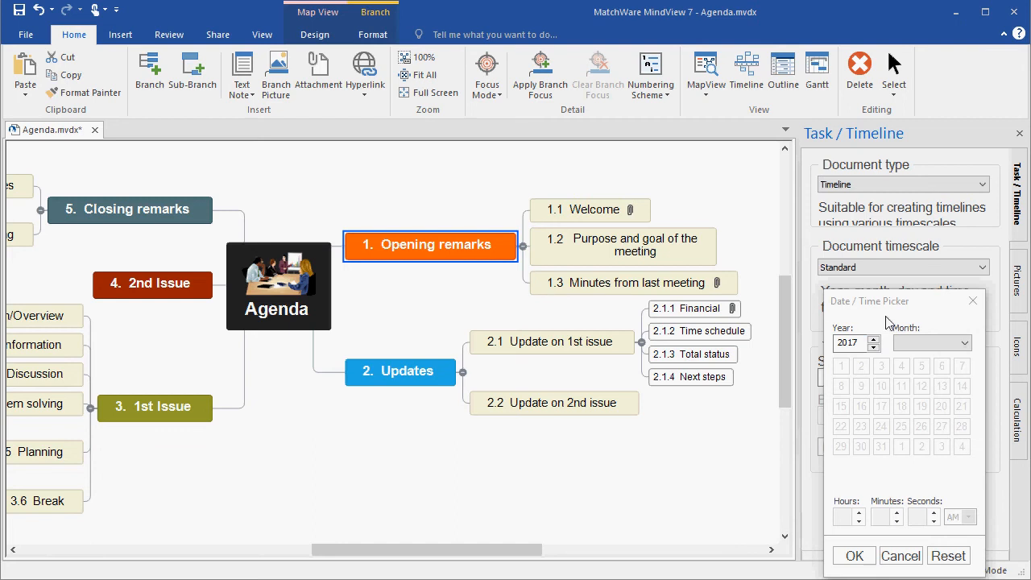
- Set the start of the "Opening remarks" branch to May 1, 2017, 9:00 AM
{"action": "left_click", "coordinate": [966, 344]}
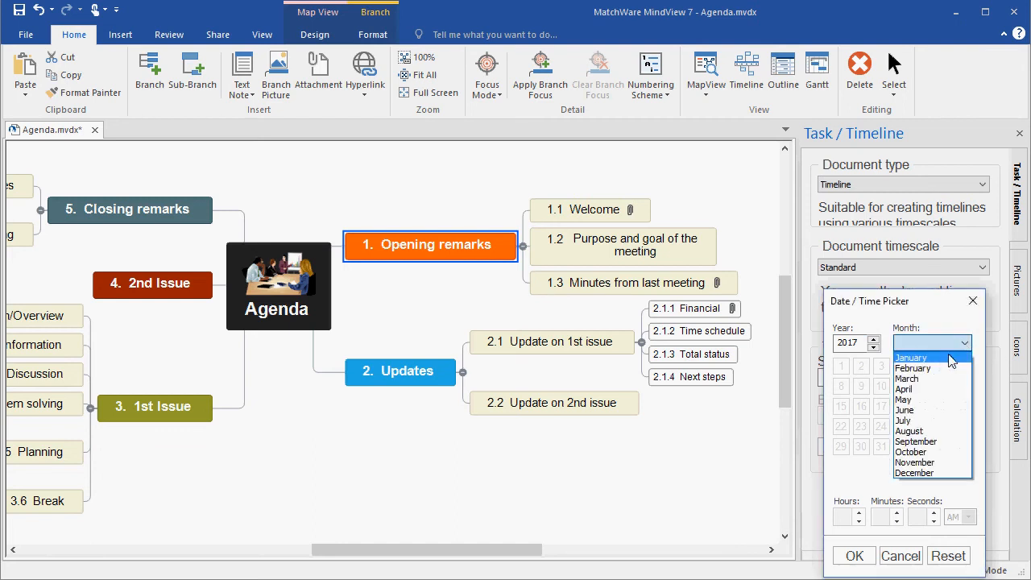
{"action": "left_click", "coordinate": [925, 400]}
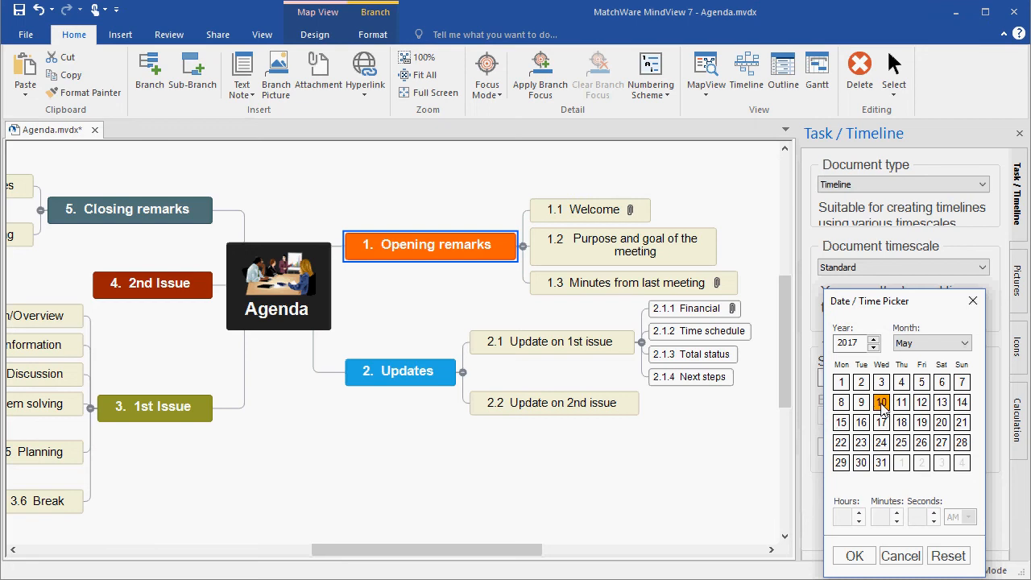
{"action": "left_click", "coordinate": [842, 383]}
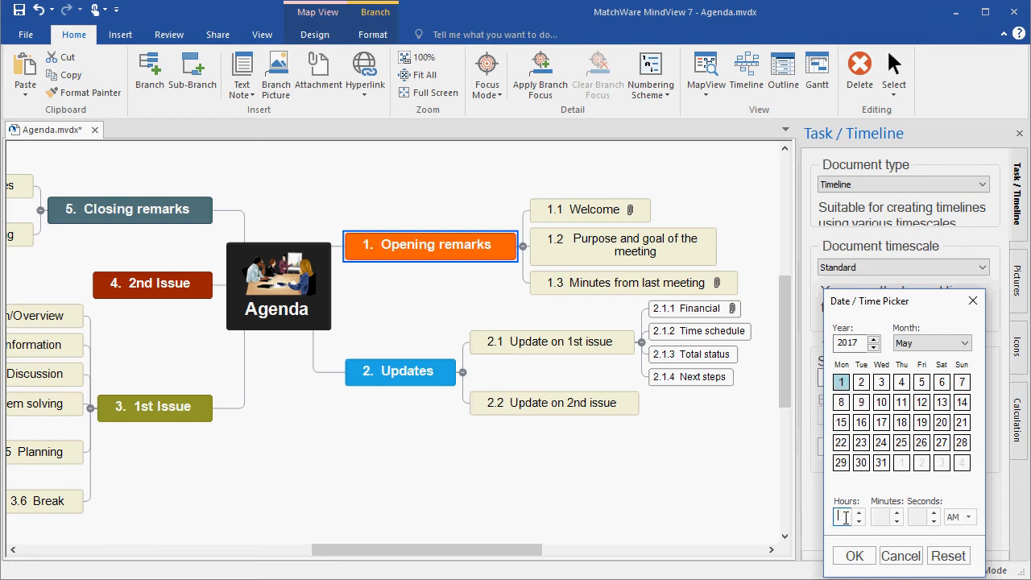
{"action": "left_click", "coordinate": [880, 518]}
{"action": "left_click", "coordinate": [855, 556]}
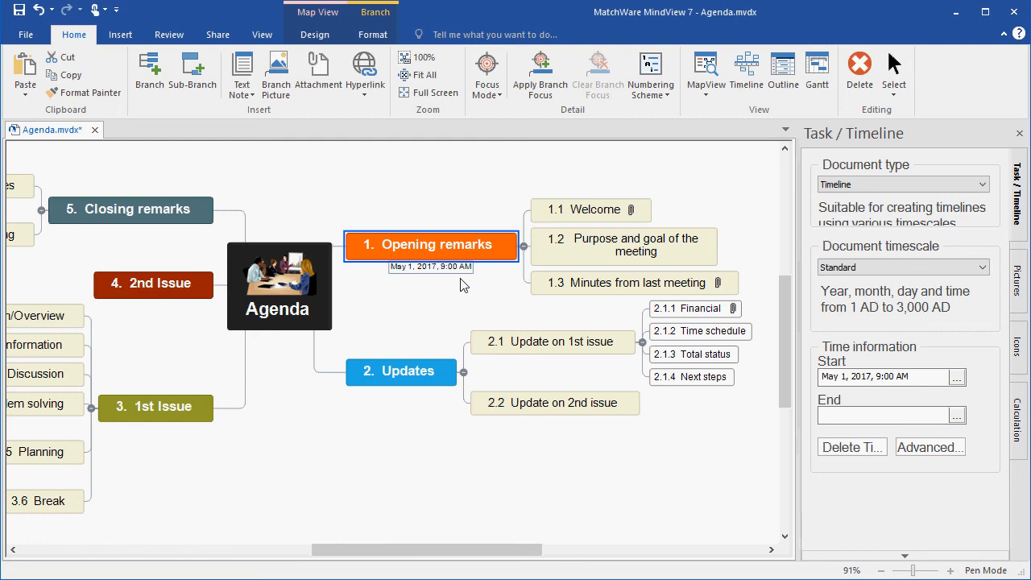
- Set the end of the "Opening remarks" branch to May 1, 2017, 9:10 AM and deselect the branch
{"action": "left_click", "coordinate": [957, 418]}
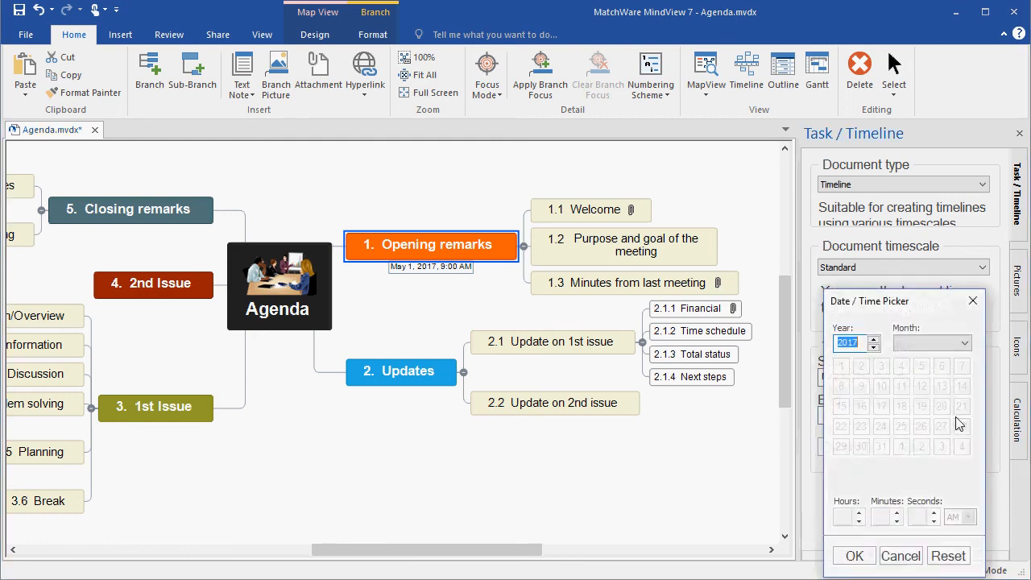
{"action": "left_click", "coordinate": [966, 343]}
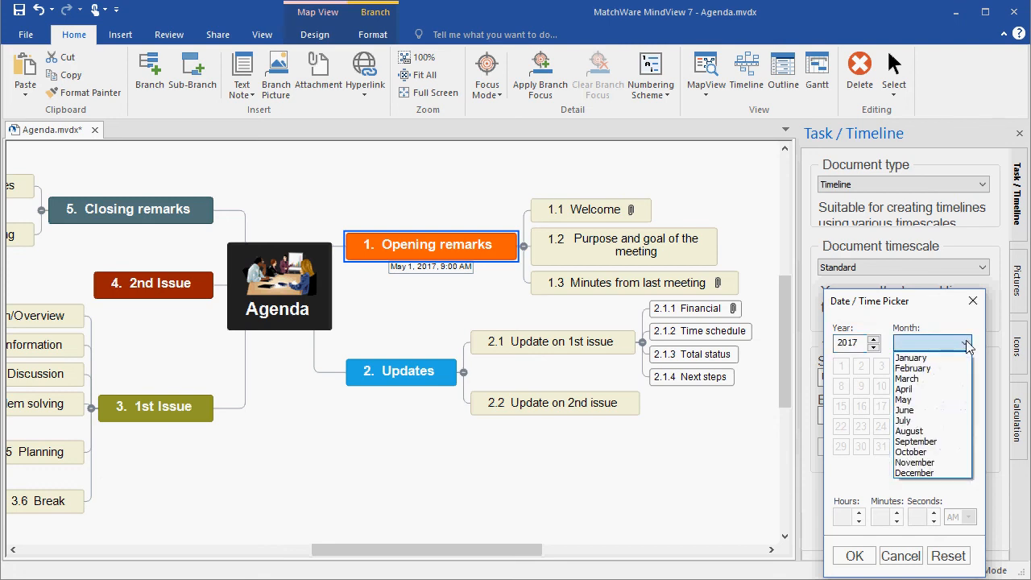
{"action": "left_click", "coordinate": [926, 401]}
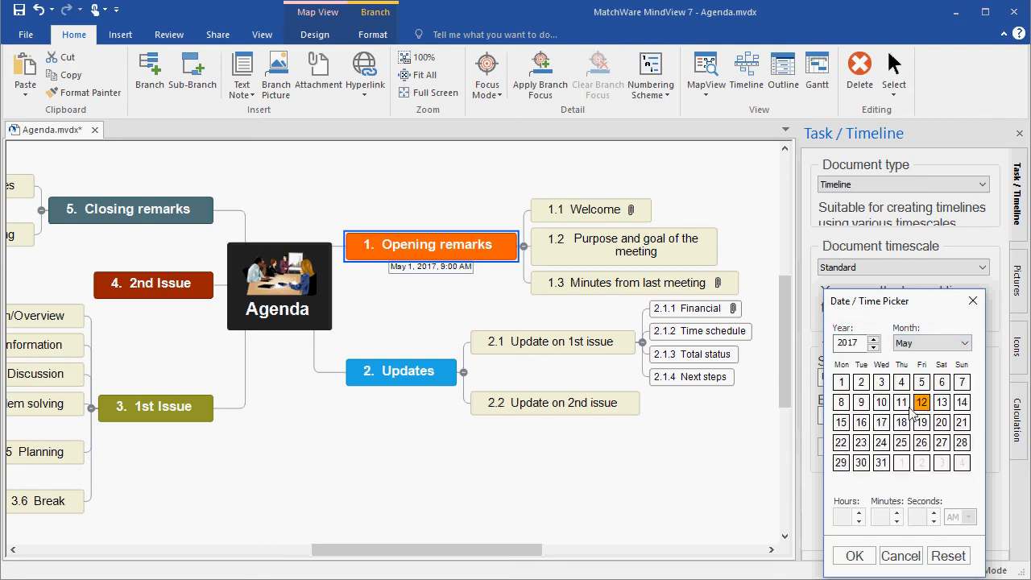
{"action": "left_click", "coordinate": [841, 383]}
{"action": "left_click", "coordinate": [841, 515]}
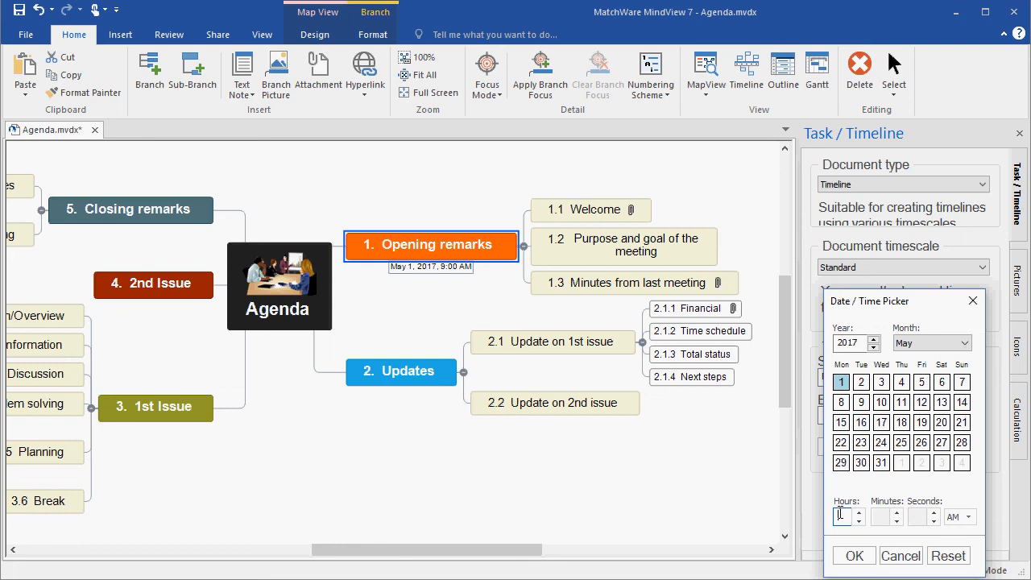
{"action": "type", "text": "9"}
{"action": "left_click", "coordinate": [879, 516]}
{"action": "type", "text": "10"}
{"action": "left_click", "coordinate": [854, 556]}
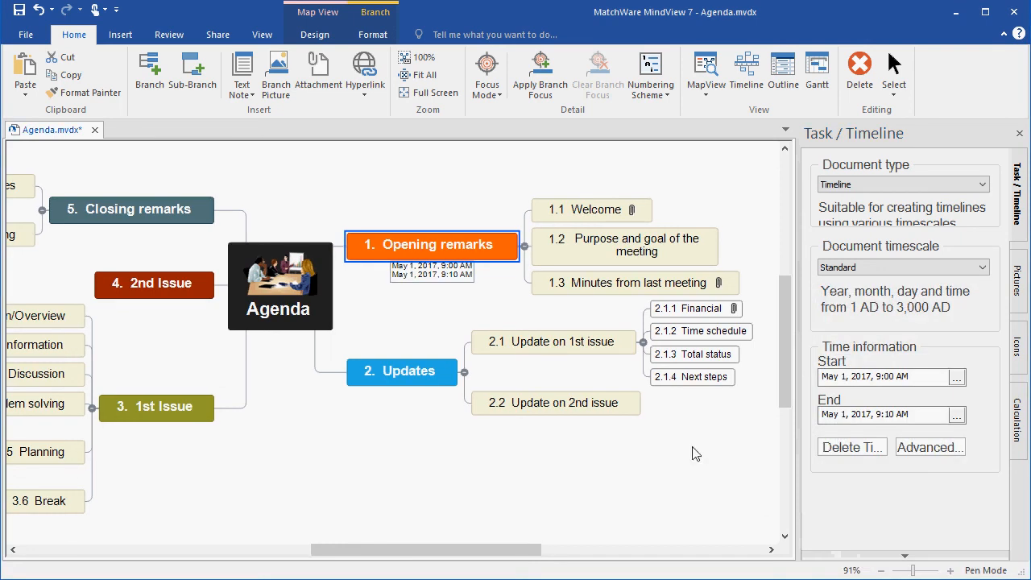
{"action": "left_click", "coordinate": [493, 302]}
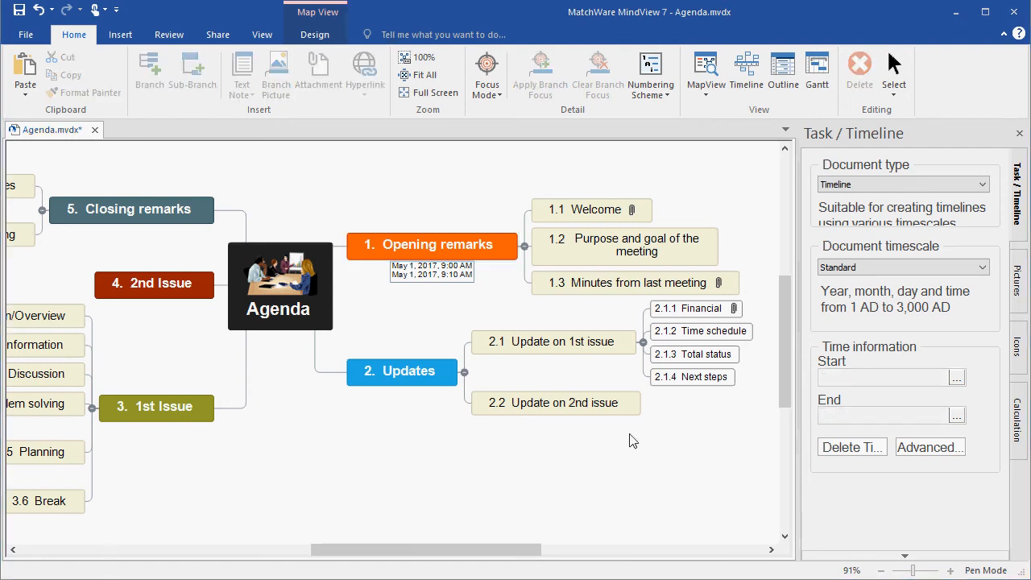
- Collapse the Task / Timeline pane and switch the agenda from the mind map to the Outline view
{"action": "left_click", "coordinate": [1022, 224]}
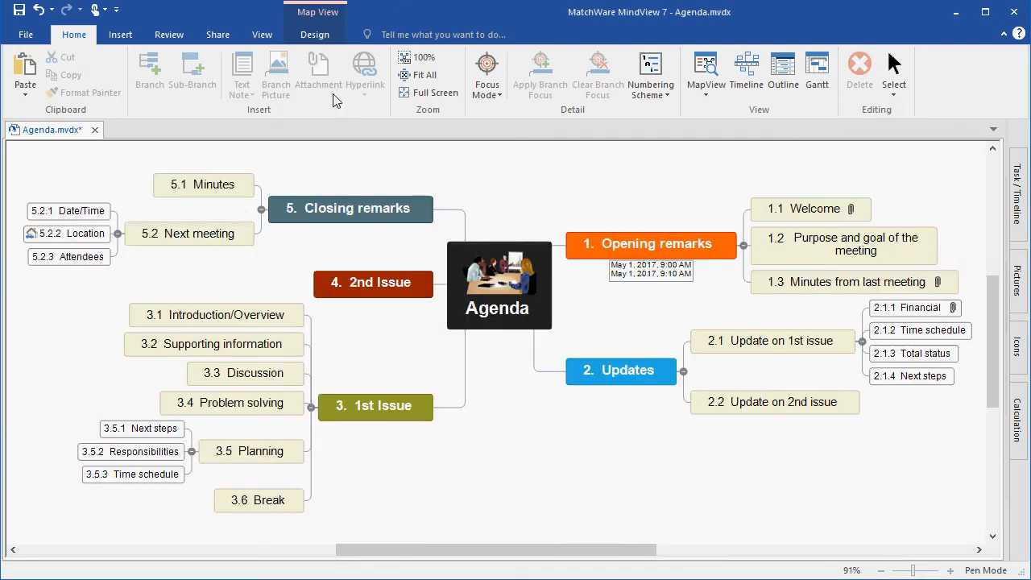
{"action": "left_click", "coordinate": [262, 37]}
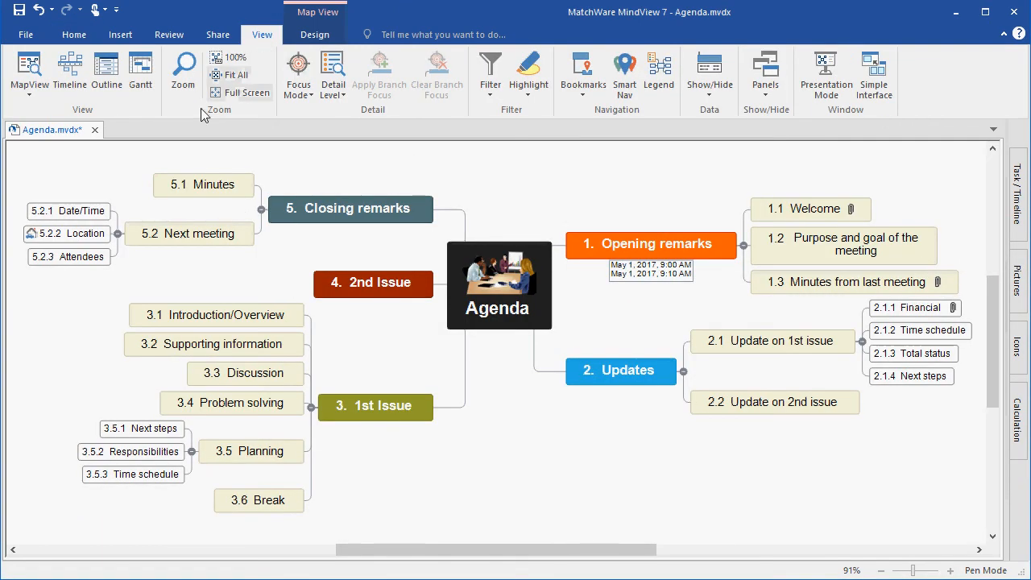
{"action": "left_click", "coordinate": [106, 85]}
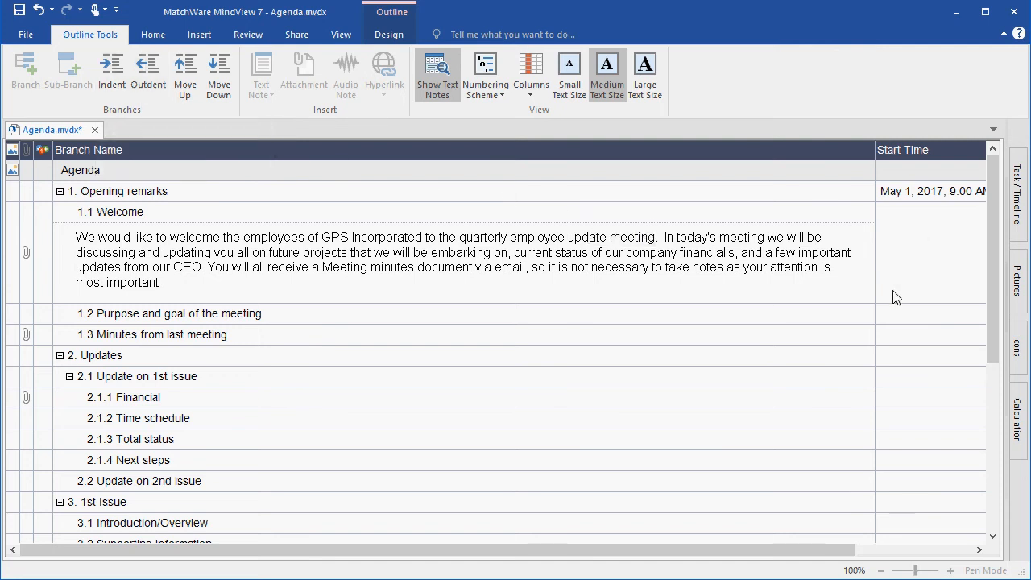
- Set the start time of the "Updates" branch to May 1, 2017, 9:10 AM in the outline
{"action": "left_click", "coordinate": [889, 361]}
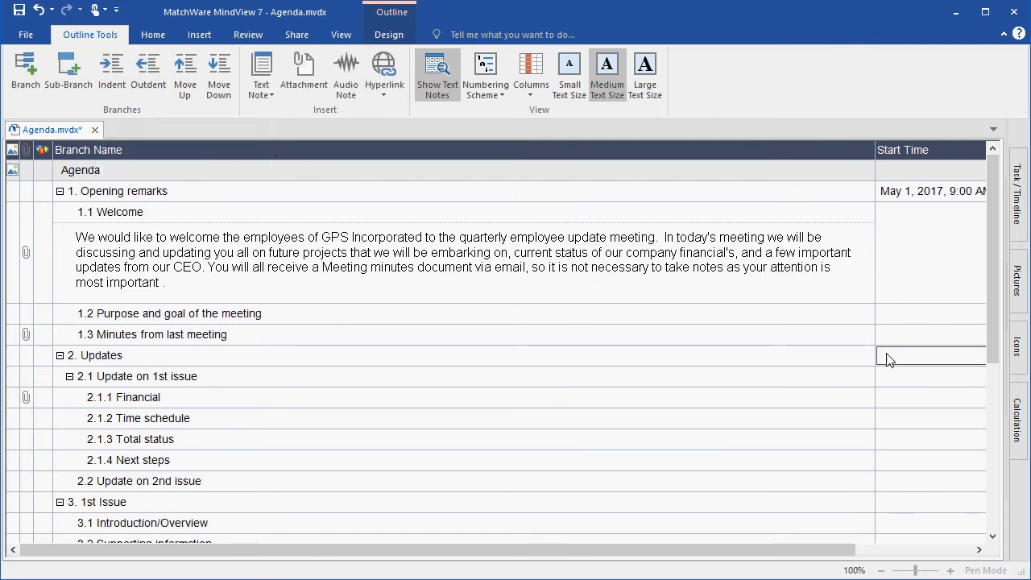
{"action": "left_click", "coordinate": [976, 357]}
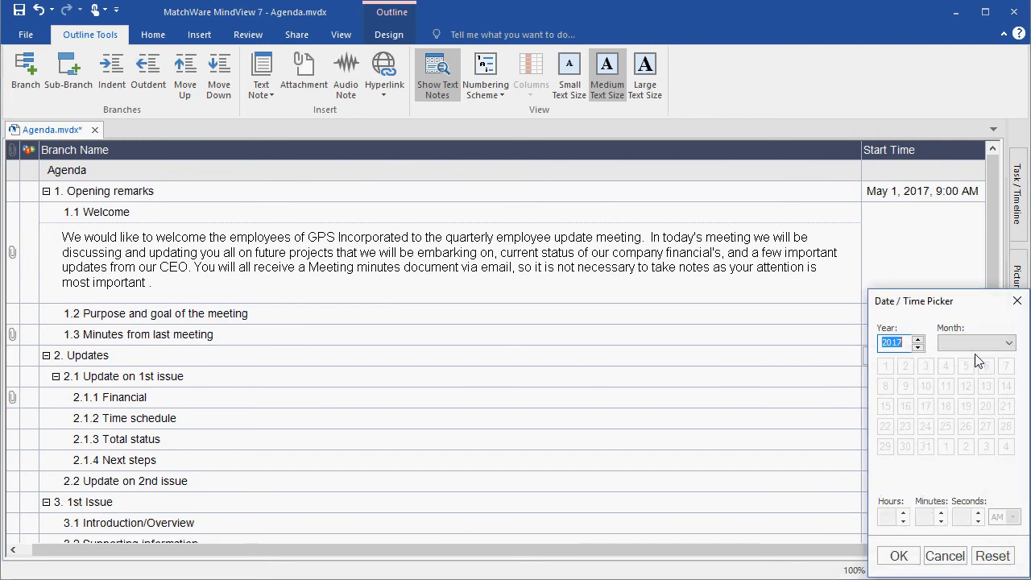
{"action": "left_click", "coordinate": [976, 344]}
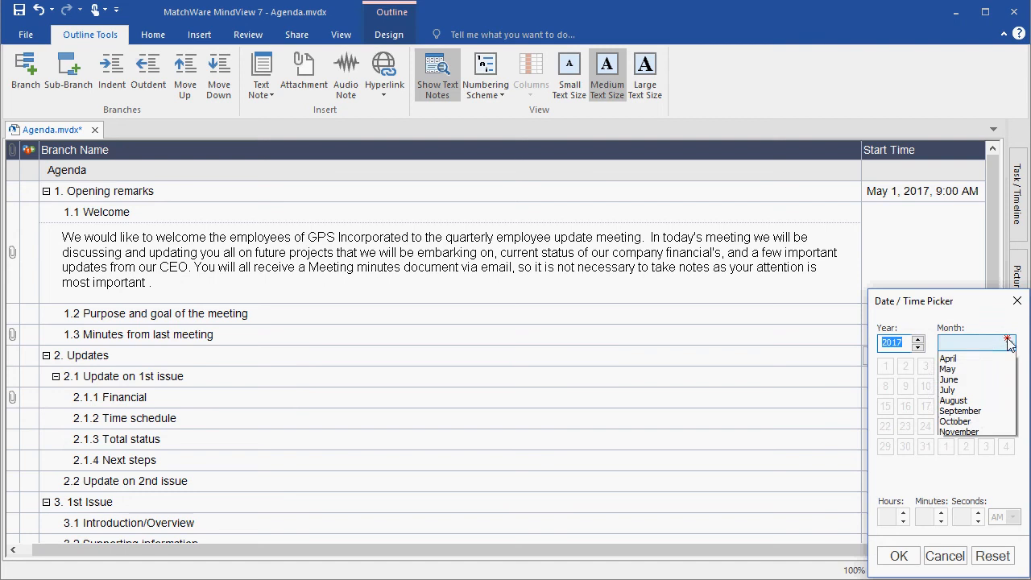
{"action": "left_click", "coordinate": [961, 402]}
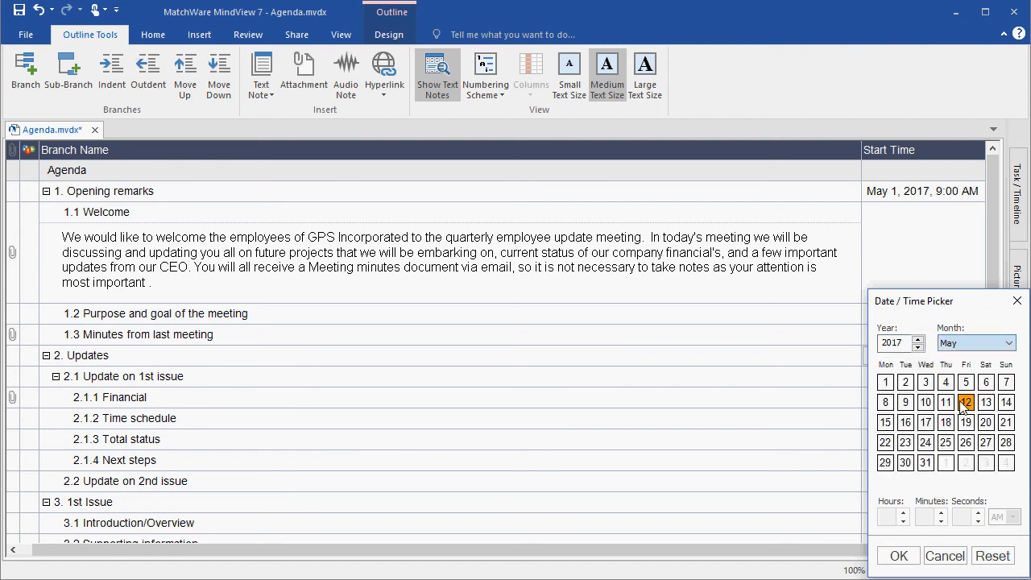
{"action": "left_click", "coordinate": [888, 385]}
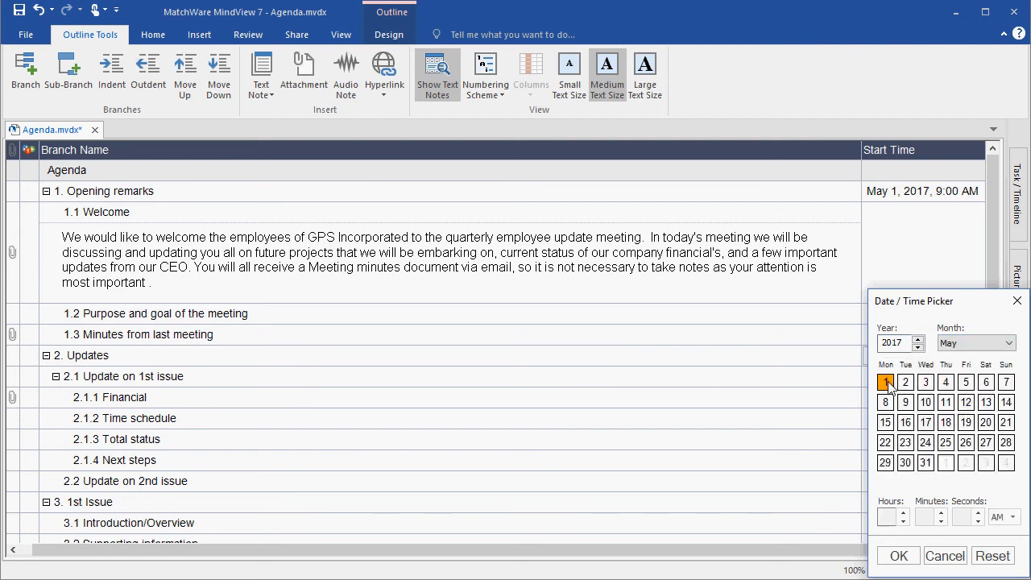
{"action": "left_click", "coordinate": [887, 516]}
{"action": "type", "text": "9"}
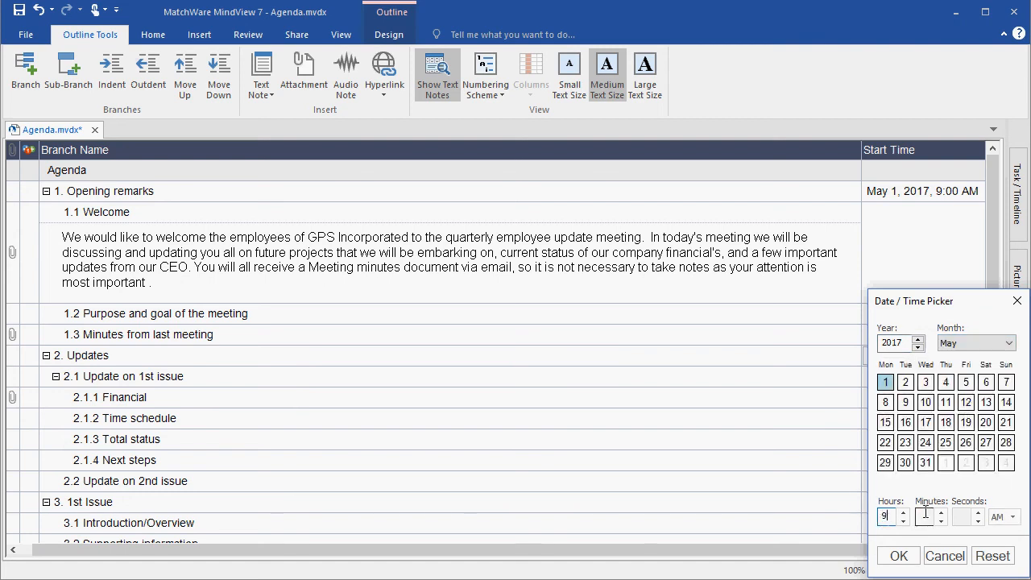
{"action": "left_click", "coordinate": [924, 516]}
{"action": "type", "text": "10"}
{"action": "left_click", "coordinate": [898, 556]}
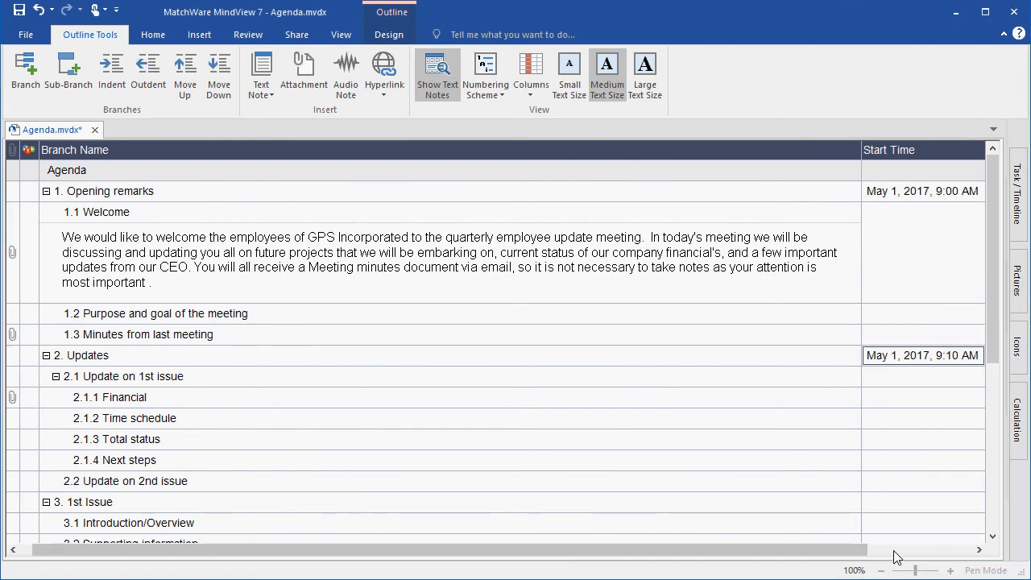
- Set the end time of the "Updates" branch to May 1, 2017, 9:15 AM in the outline
{"action": "left_click_drag", "start_coordinate": [870, 556], "coordinate": [897, 556]}
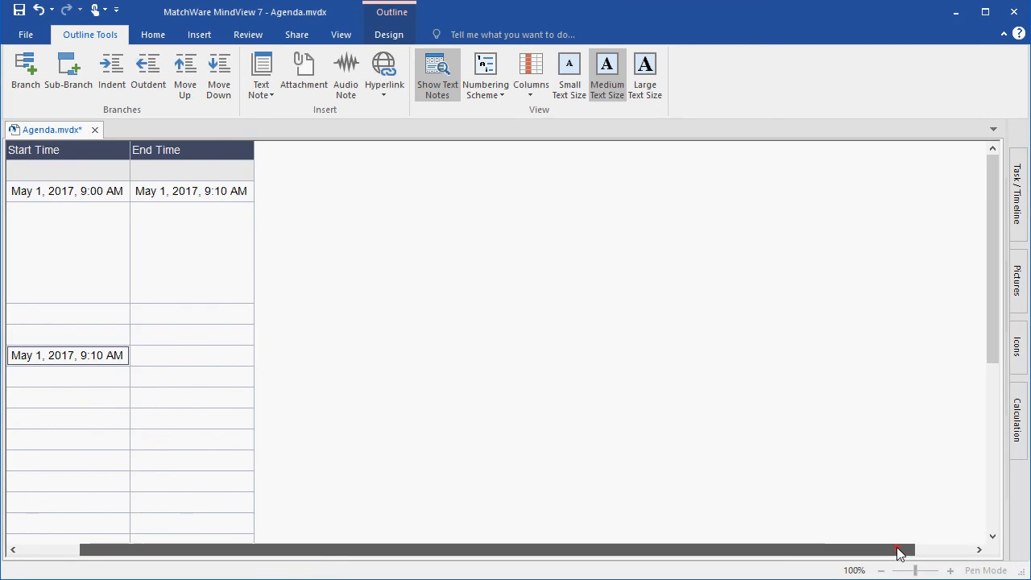
{"action": "left_click", "coordinate": [160, 355]}
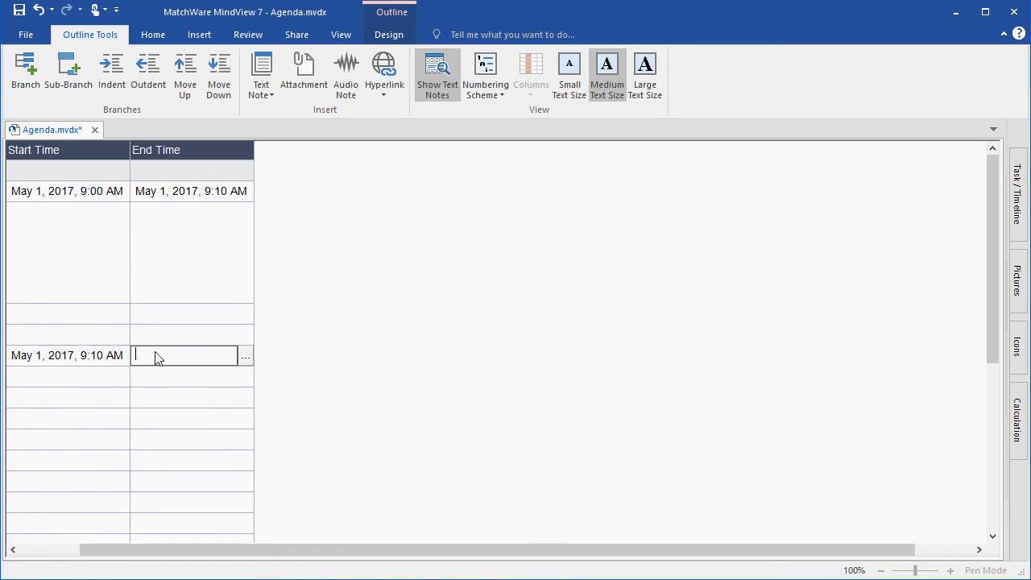
{"action": "left_click", "coordinate": [246, 356]}
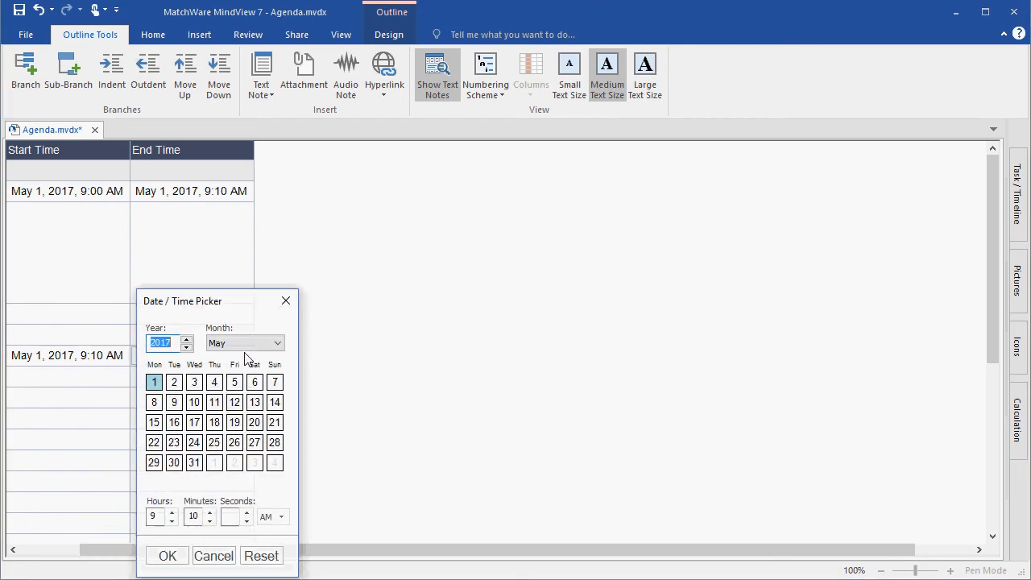
{"action": "left_click", "coordinate": [195, 517]}
{"action": "double_click", "coordinate": [195, 516]}
{"action": "type", "text": "1"}
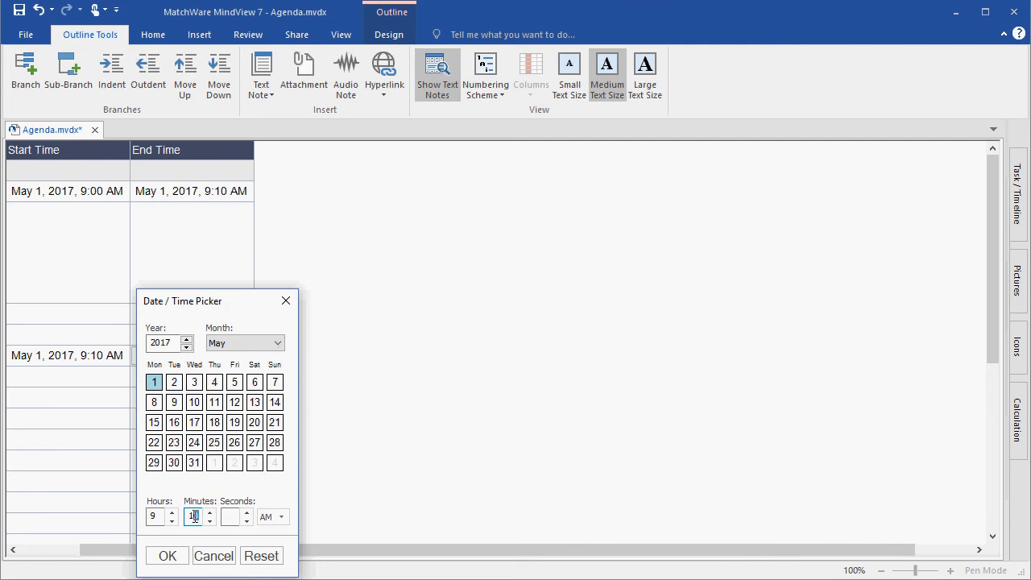
{"action": "type", "text": "5"}
{"action": "left_click", "coordinate": [167, 556]}
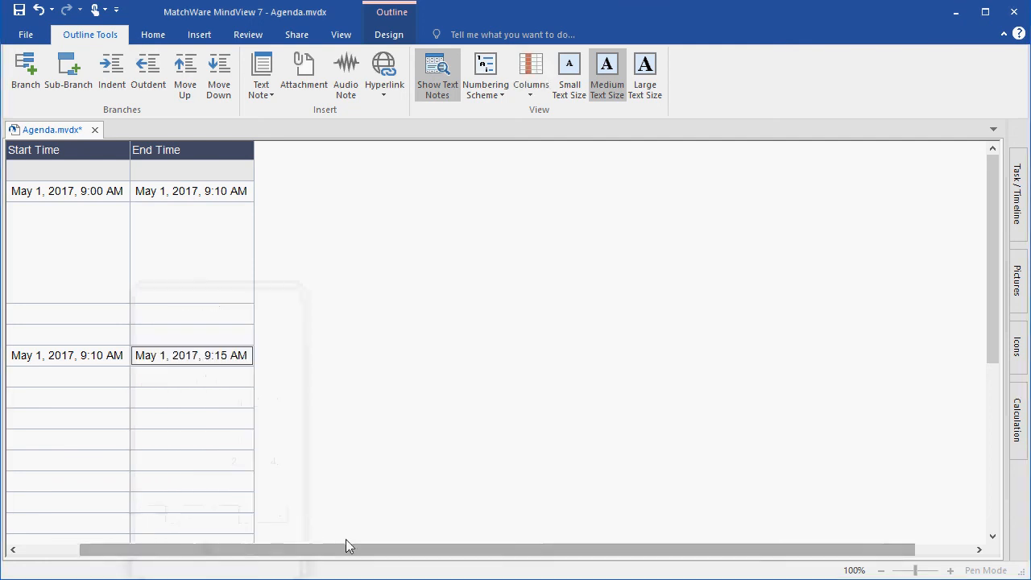
- Switch the agenda from the Outline view to the Timeline view
{"action": "left_click_drag", "start_coordinate": [347, 549], "coordinate": [219, 554]}
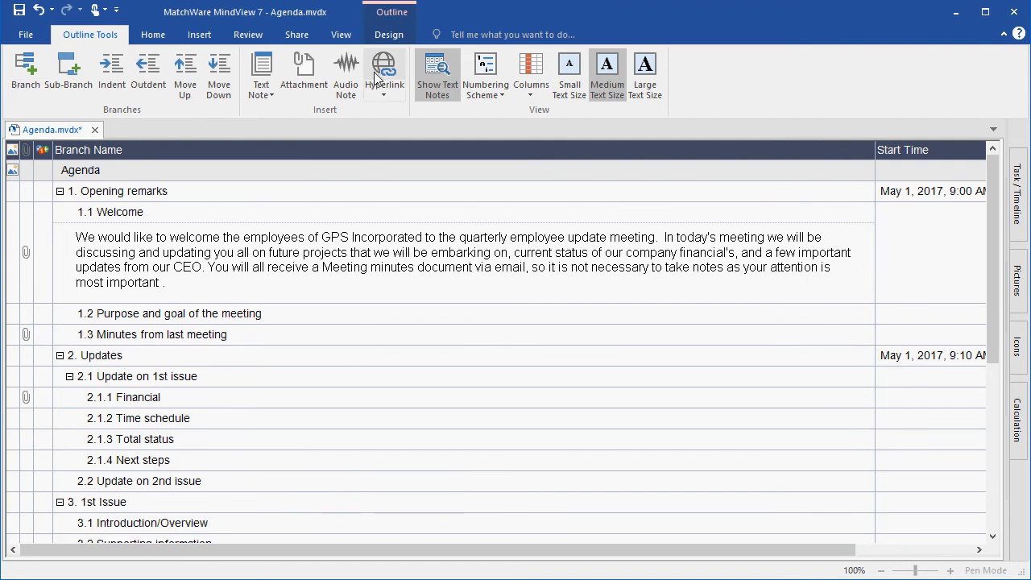
{"action": "left_click", "coordinate": [342, 36]}
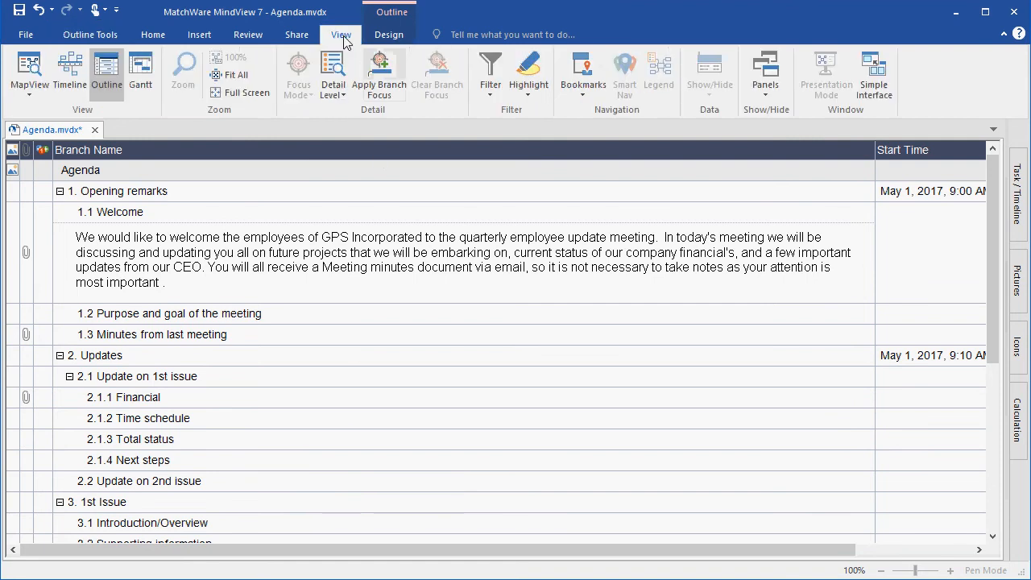
{"action": "left_click", "coordinate": [71, 76]}
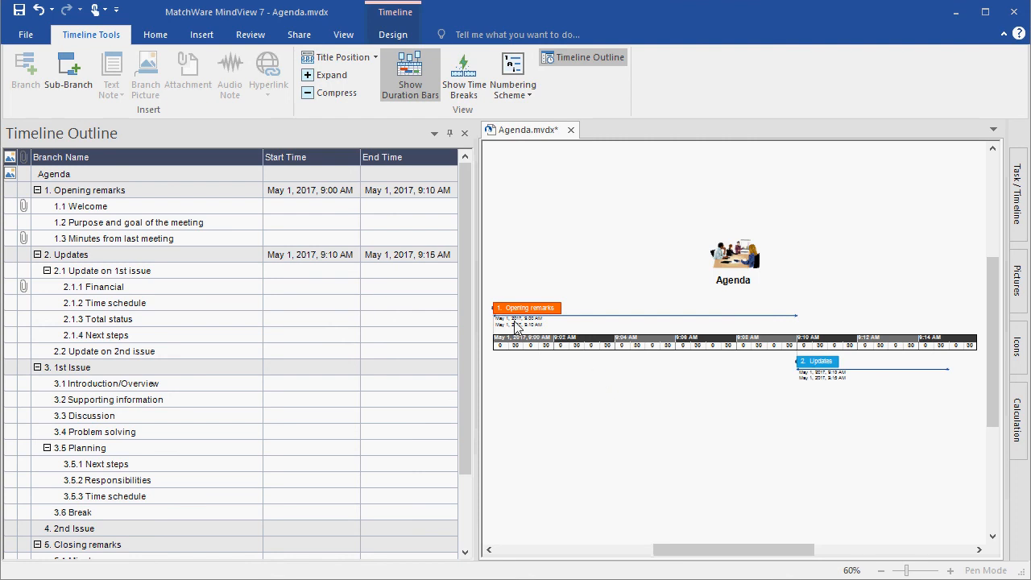
- Set the start time of the "1st Issue" branch to May 1, 2017, 9:15 AM in the Timeline Outline
{"action": "mouse_move", "coordinate": [18, 178]}
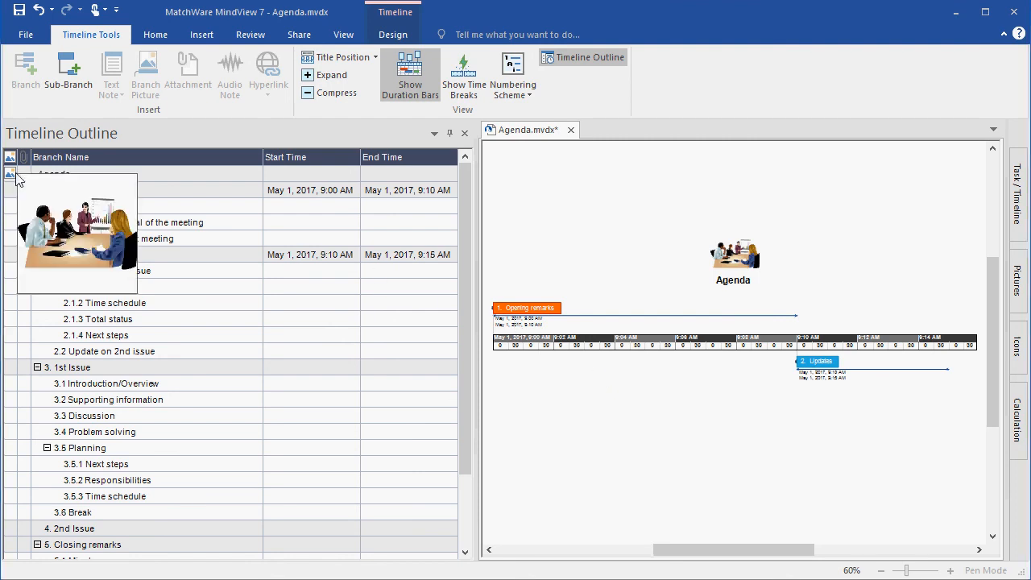
{"action": "mouse_move", "coordinate": [24, 207]}
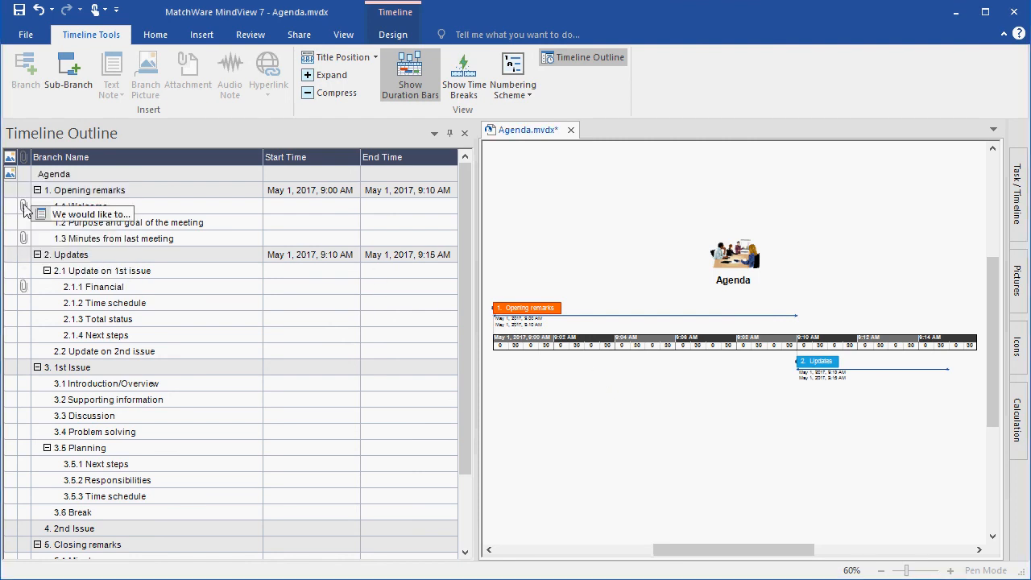
{"action": "left_click", "coordinate": [282, 372]}
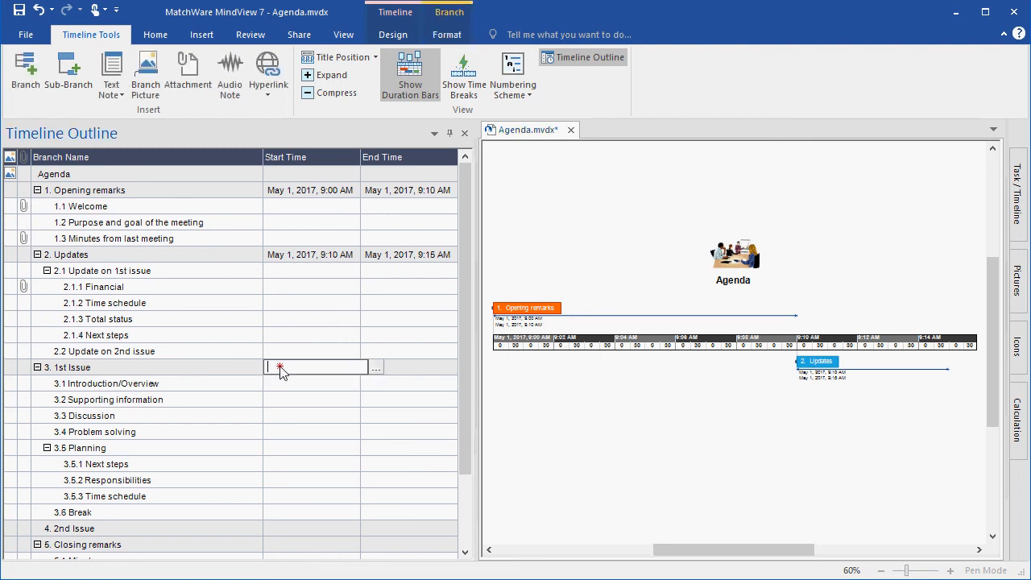
{"action": "left_click", "coordinate": [378, 372]}
{"action": "left_click", "coordinate": [376, 343]}
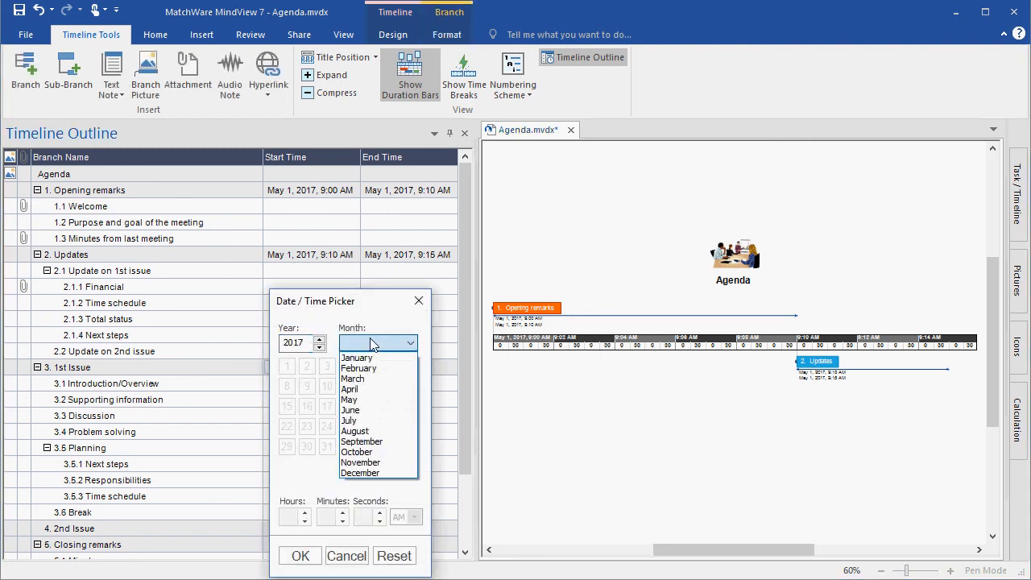
{"action": "left_click", "coordinate": [354, 400]}
{"action": "left_click", "coordinate": [288, 383]}
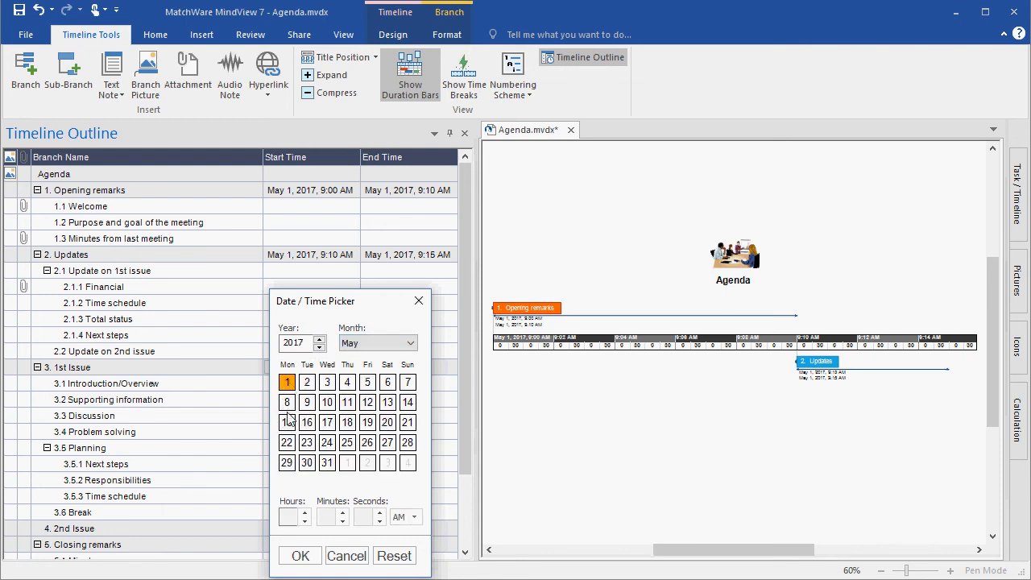
{"action": "left_click", "coordinate": [287, 517]}
{"action": "type", "text": "9"}
{"action": "left_click", "coordinate": [327, 516]}
{"action": "type", "text": "15"}
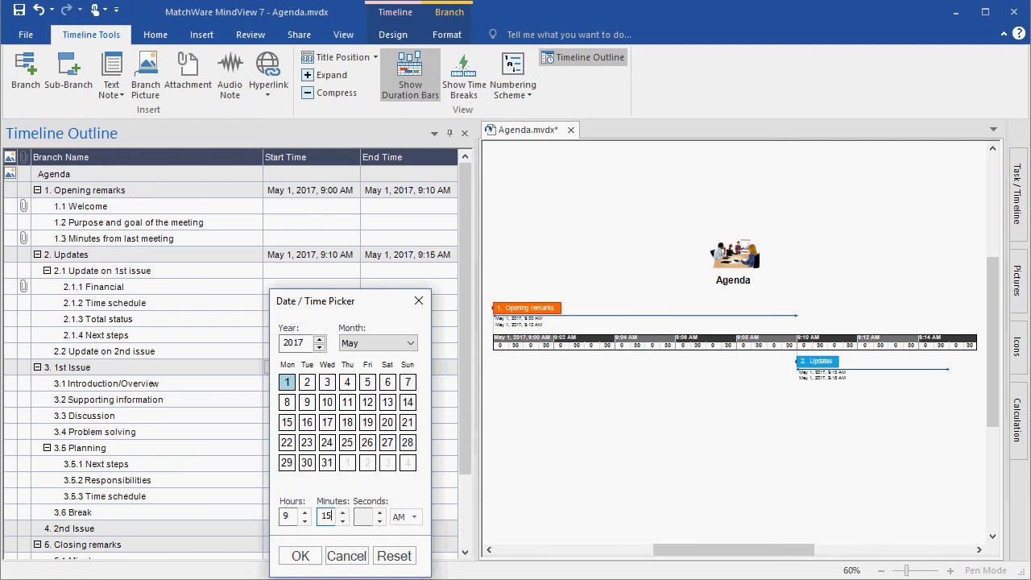
{"action": "left_click", "coordinate": [301, 556]}
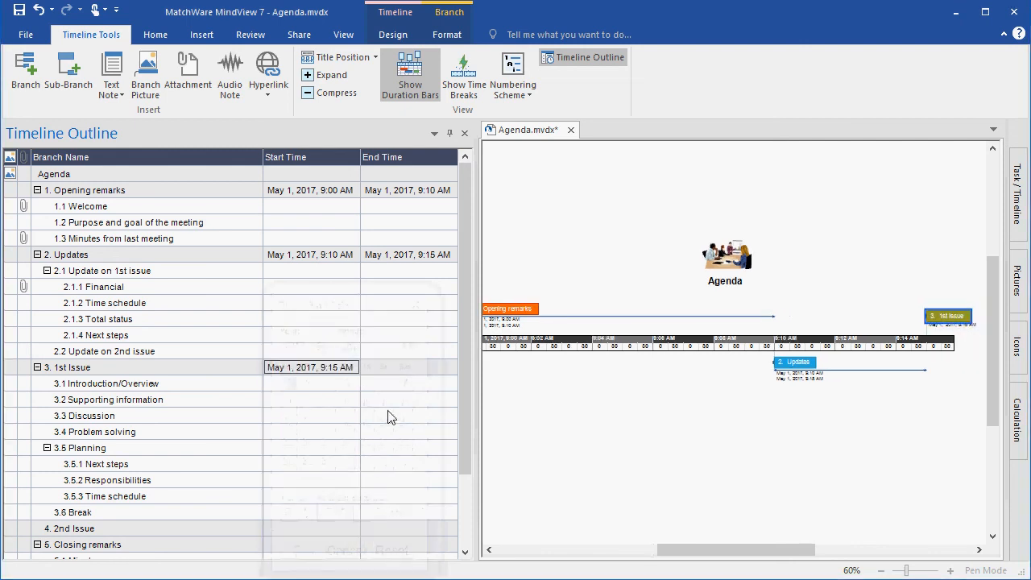
- Set the end time of the "1st Issue" branch to May 1, 2017, 9:30 AM in the Timeline Outline
{"action": "left_click", "coordinate": [403, 371]}
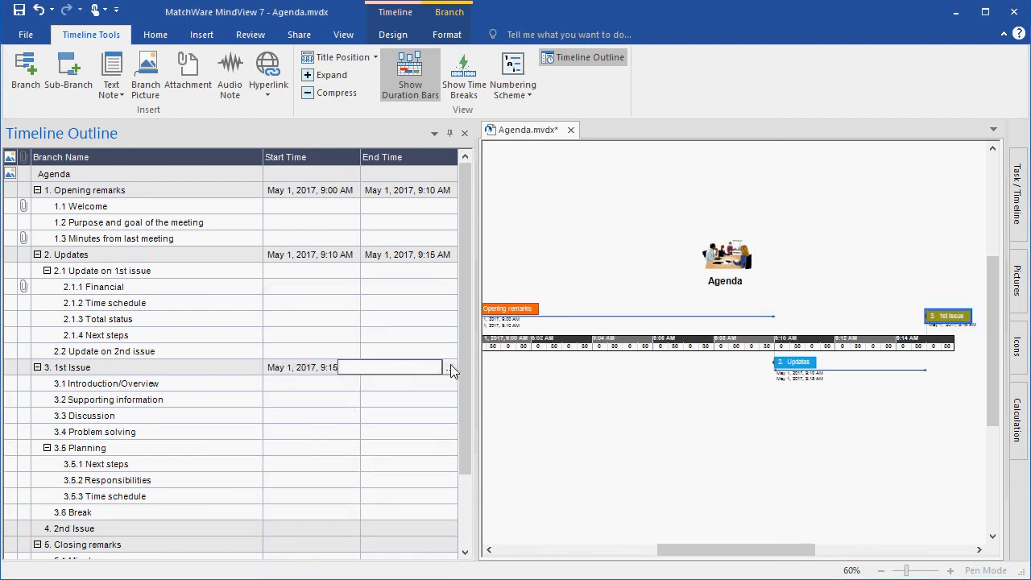
{"action": "left_click", "coordinate": [450, 368]}
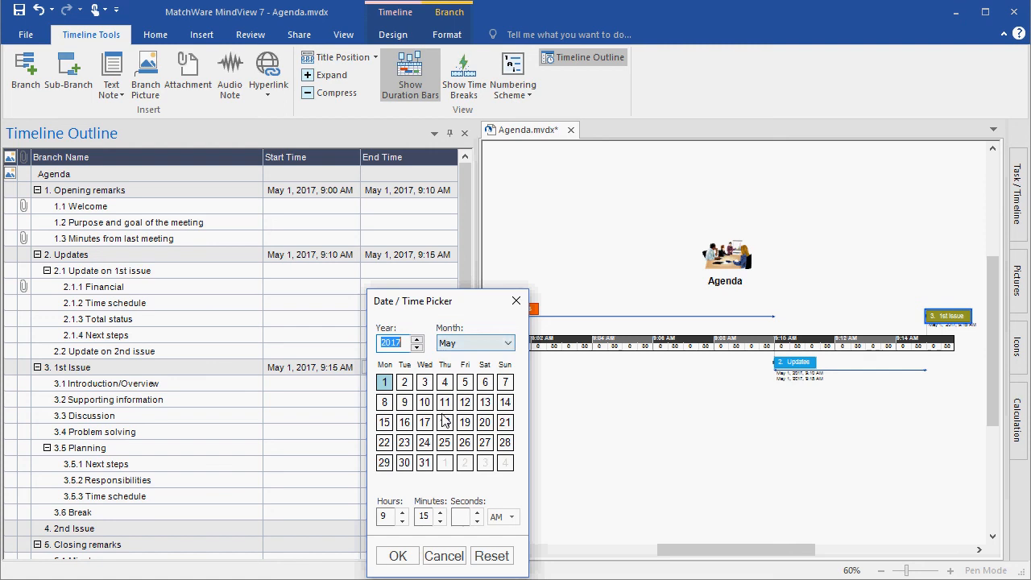
{"action": "double_click", "coordinate": [417, 517]}
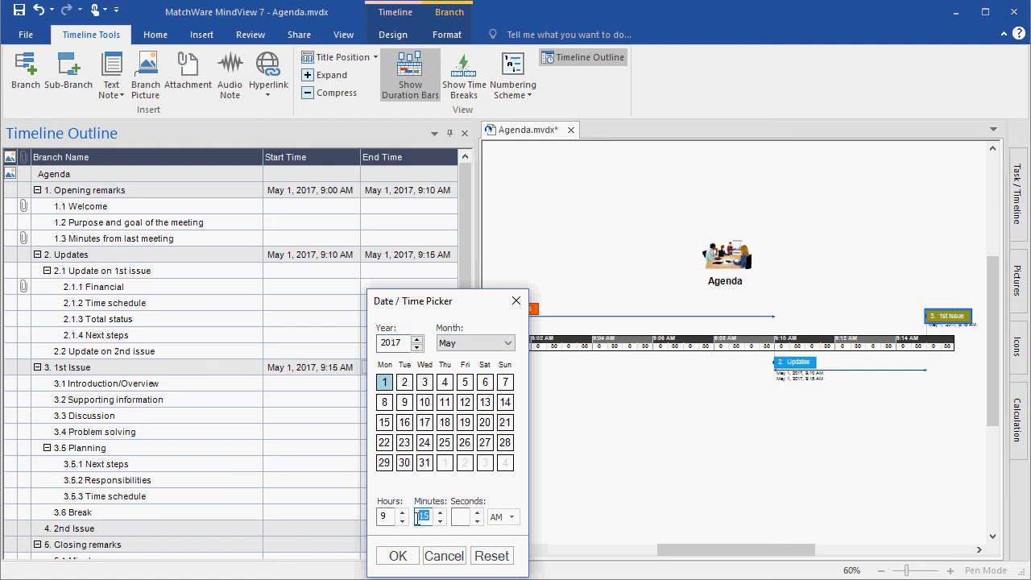
{"action": "type", "text": "30"}
{"action": "left_click", "coordinate": [398, 556]}
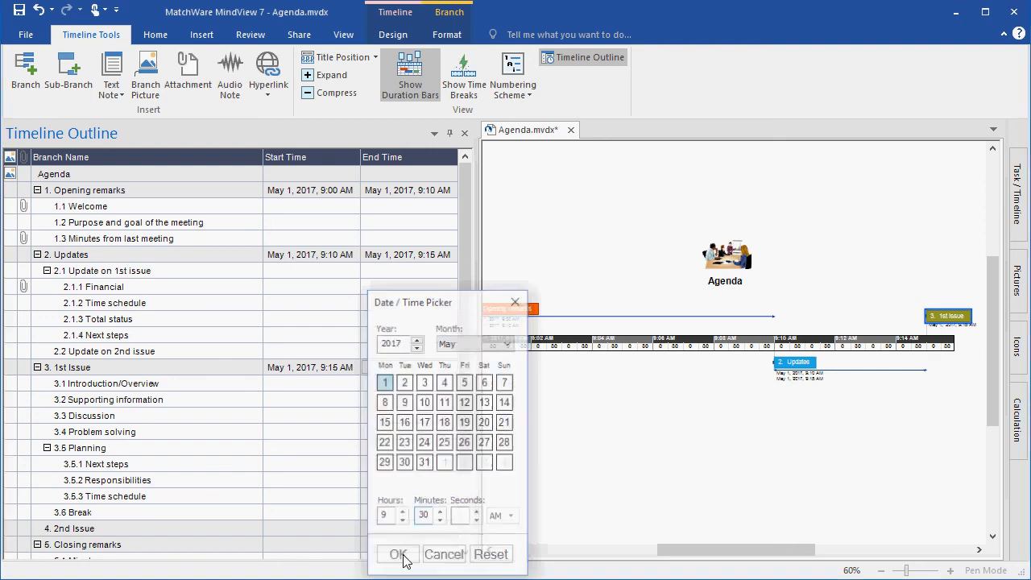
- Close the Timeline Outline to give the agenda timeline the full workspace
{"action": "scroll", "coordinate": [386, 418], "scroll_direction": "down", "scroll_amount": 2}
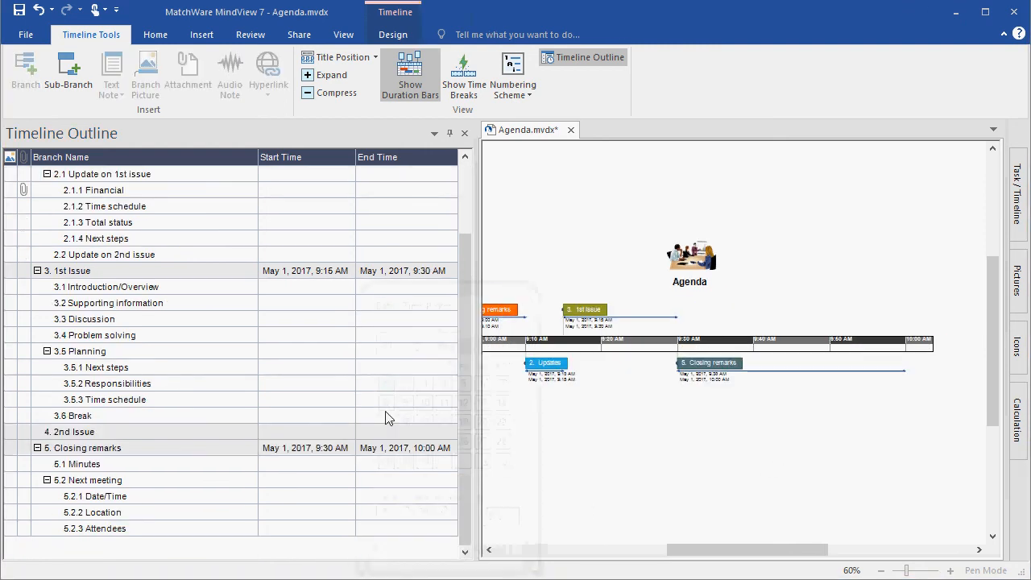
{"action": "left_click", "coordinate": [465, 134]}
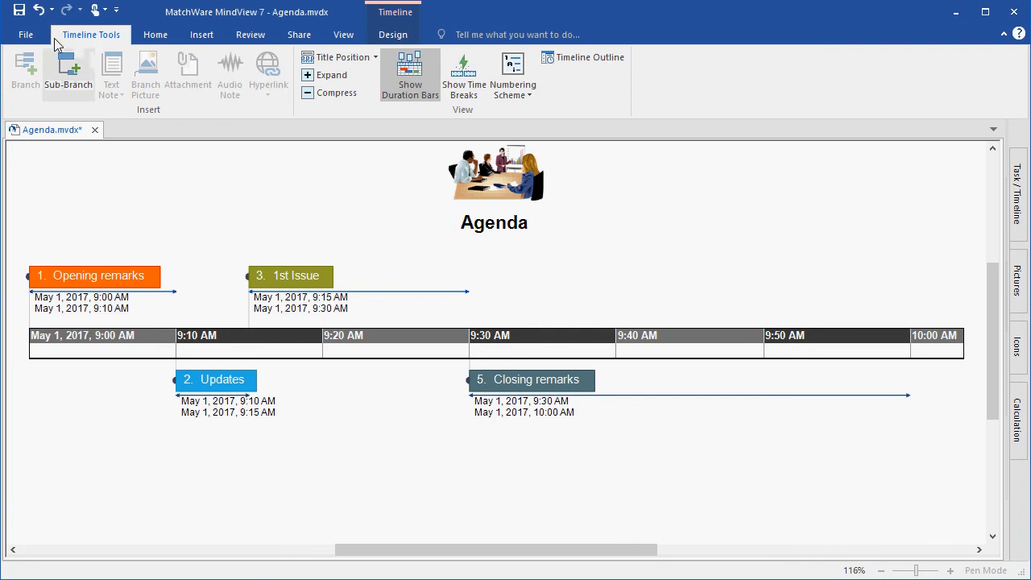
- Start a Custom Word Export of the agenda timeline
{"action": "left_click", "coordinate": [25, 34]}
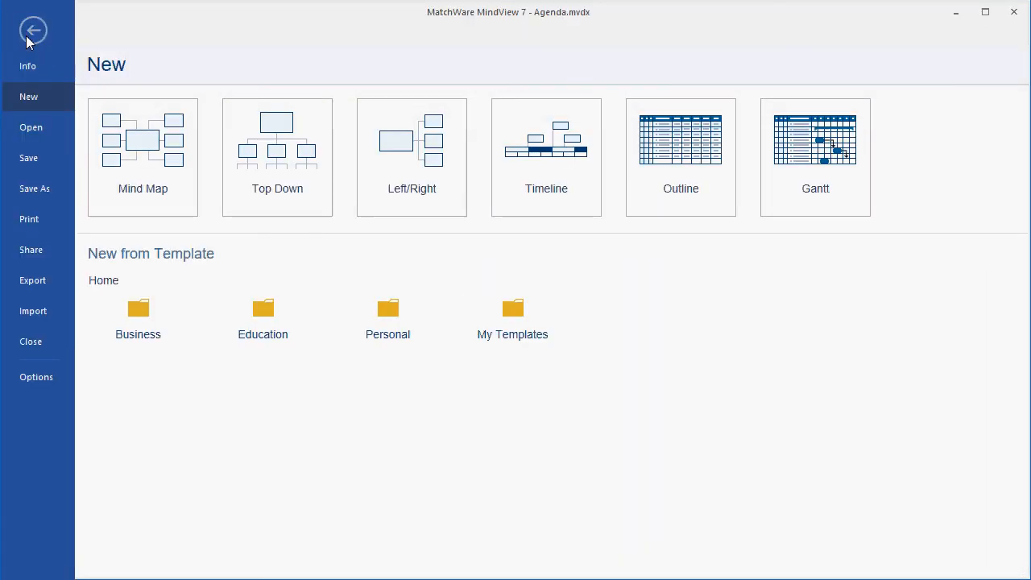
{"action": "left_click", "coordinate": [41, 281]}
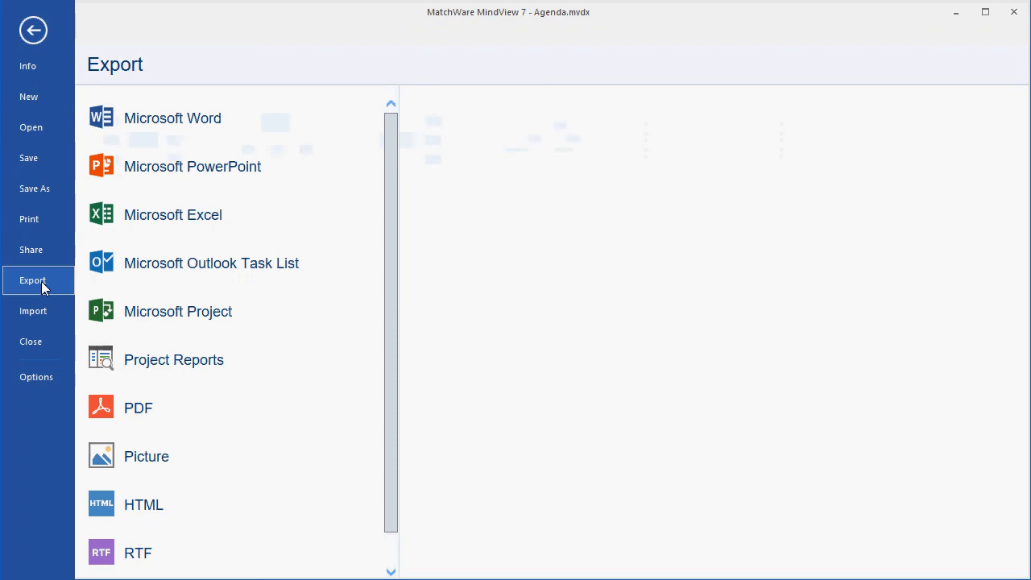
{"action": "left_click", "coordinate": [252, 128]}
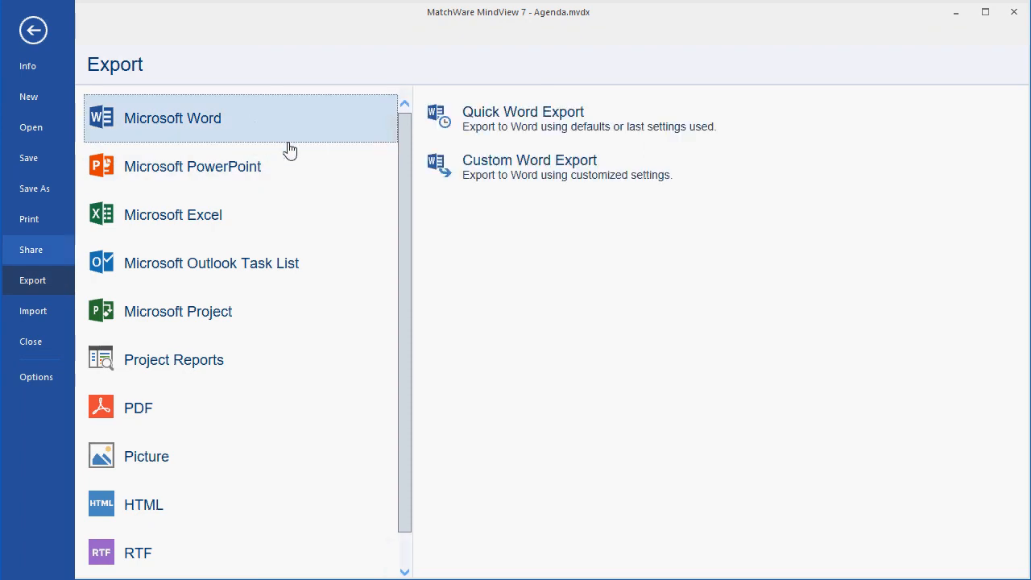
{"action": "left_click", "coordinate": [489, 178]}
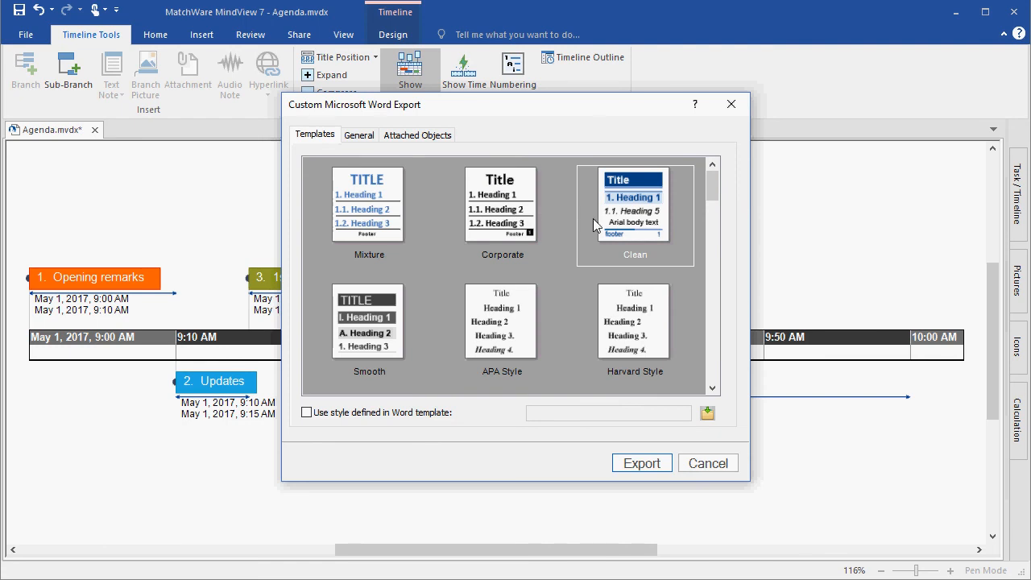
- Include the dates in the custom Word export's general settings and export the agenda to Word
{"action": "left_click", "coordinate": [371, 142]}
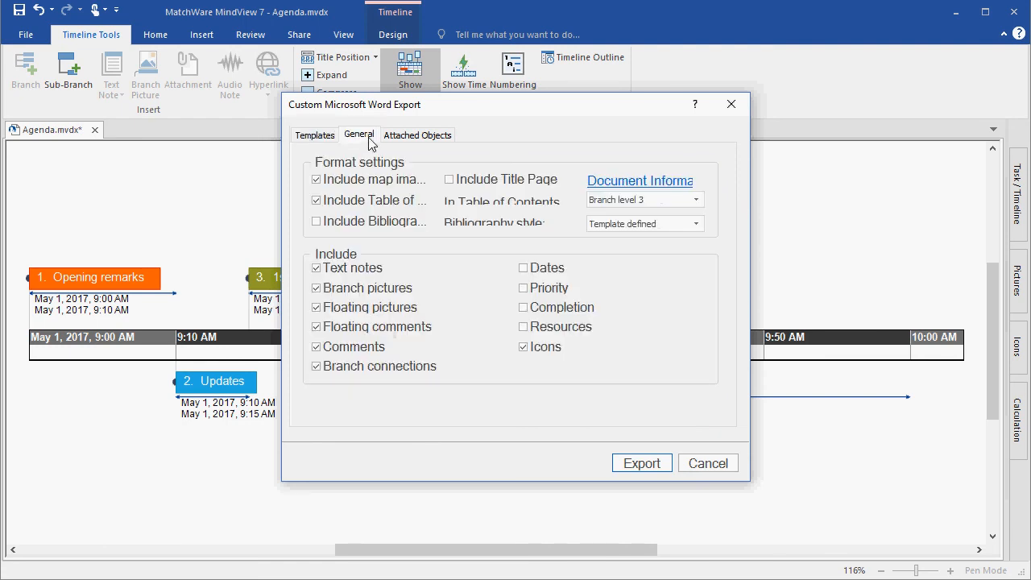
{"action": "left_click", "coordinate": [524, 268]}
{"action": "left_click", "coordinate": [638, 465]}
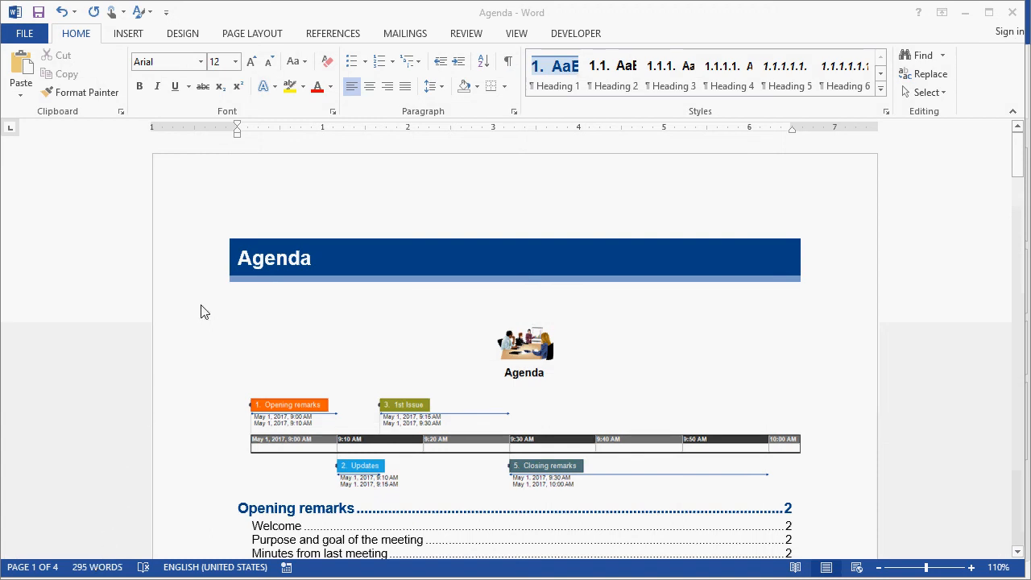
- Follow the "Opening remarks" entry in the exported Word document's table of contents to view that section
{"action": "scroll", "coordinate": [226, 418], "scroll_direction": "down", "scroll_amount": 5}
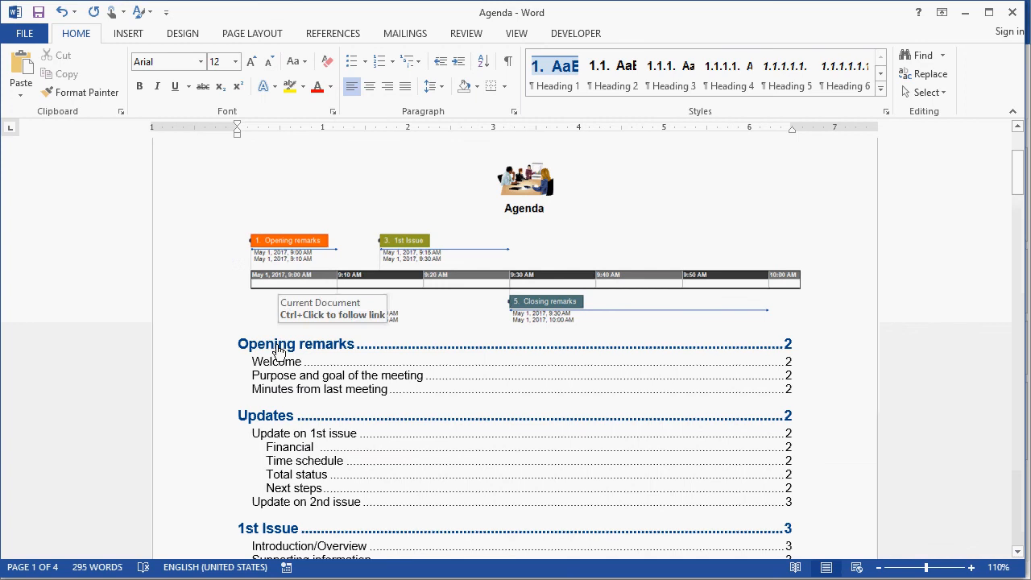
{"action": "left_click", "coordinate": [278, 345], "text": "ctrl"}
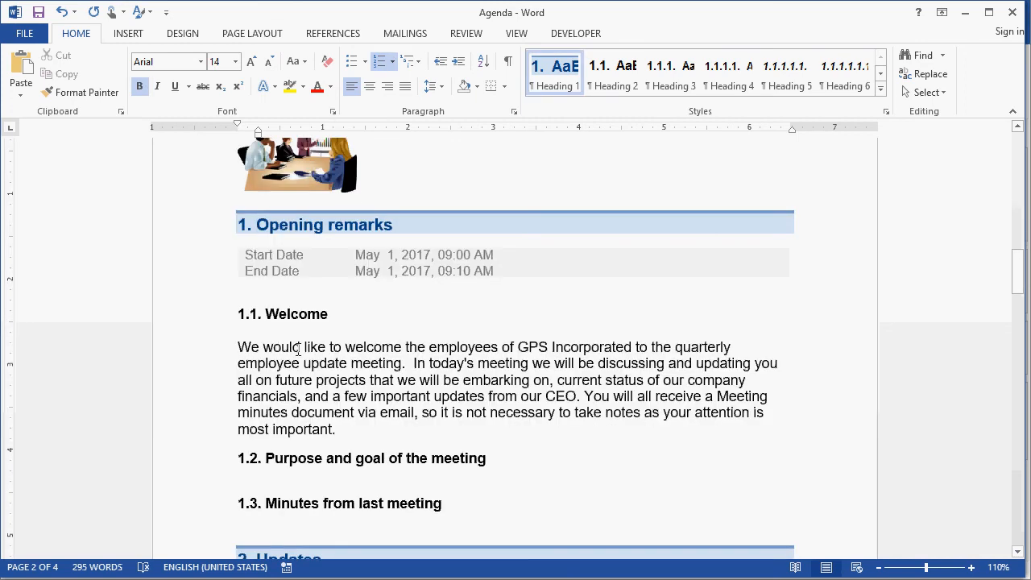